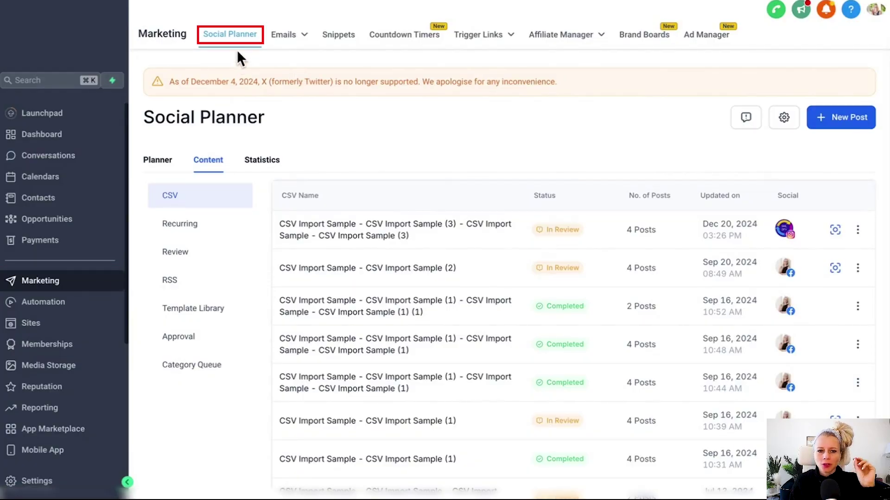
# Step: Choose New Post, then Upload from CSV to bring up the Upload CSV File dialog
pyautogui.click(833, 128)
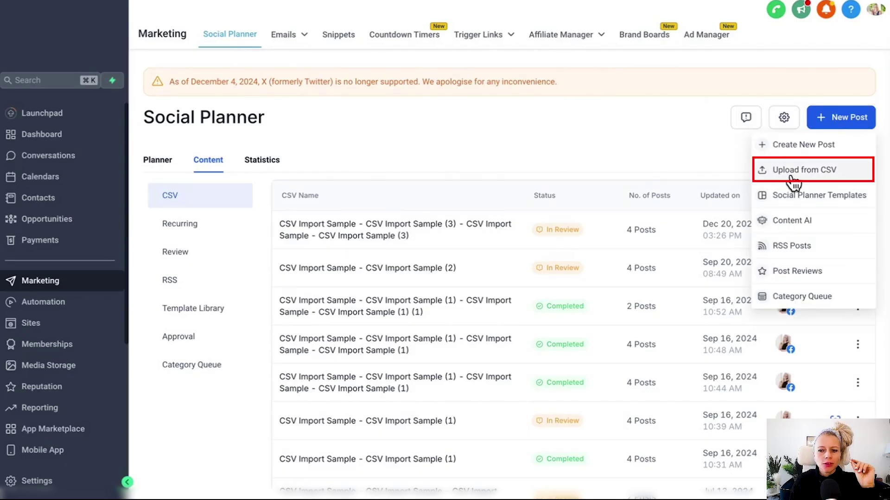
pyautogui.click(830, 175)
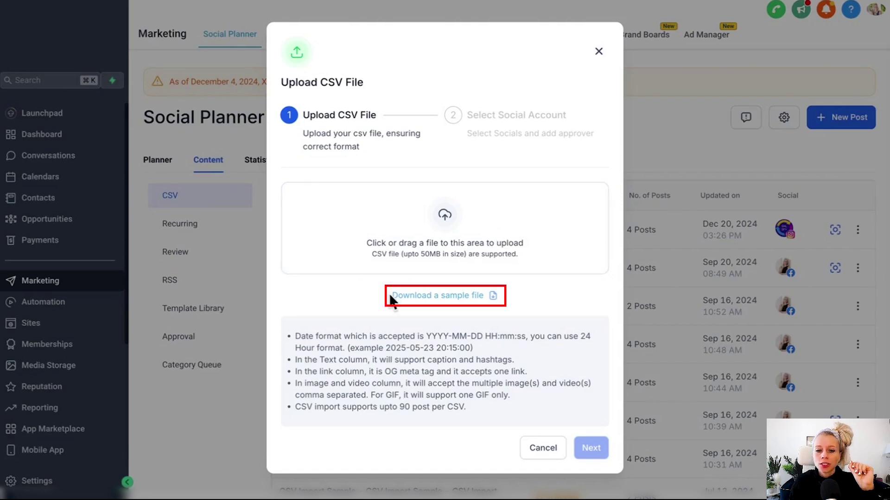
# Step: Download the sample file, widen column A, and enter test date 24/12/2024 in A7
pyautogui.click(491, 296)
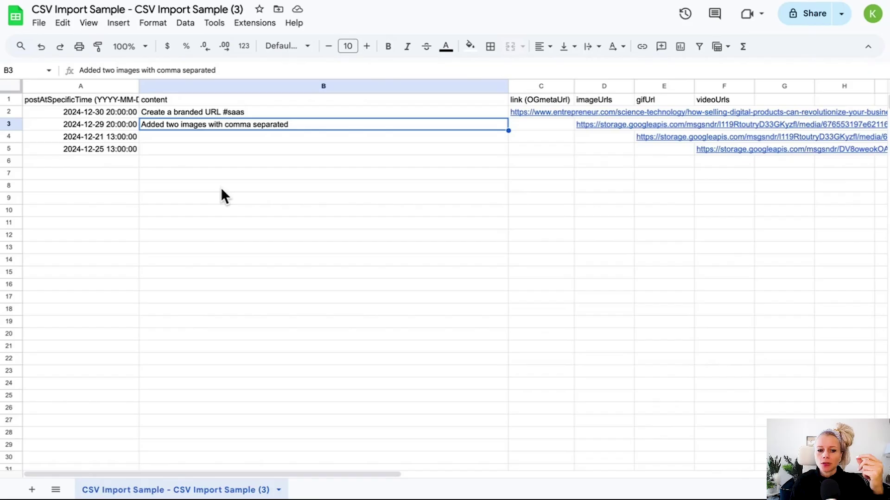
pyautogui.moveTo(140, 88); pyautogui.dragTo(202, 89)
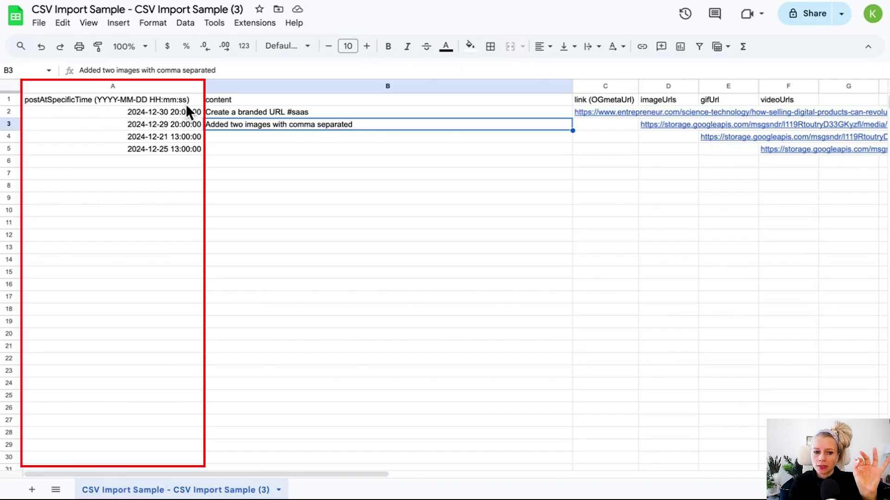
pyautogui.click(155, 174)
pyautogui.write('24')
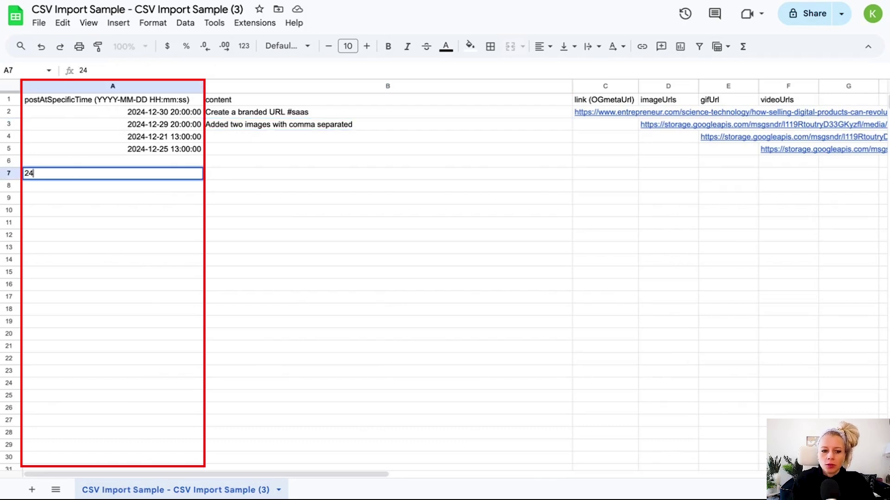
pyautogui.write('/12/202')
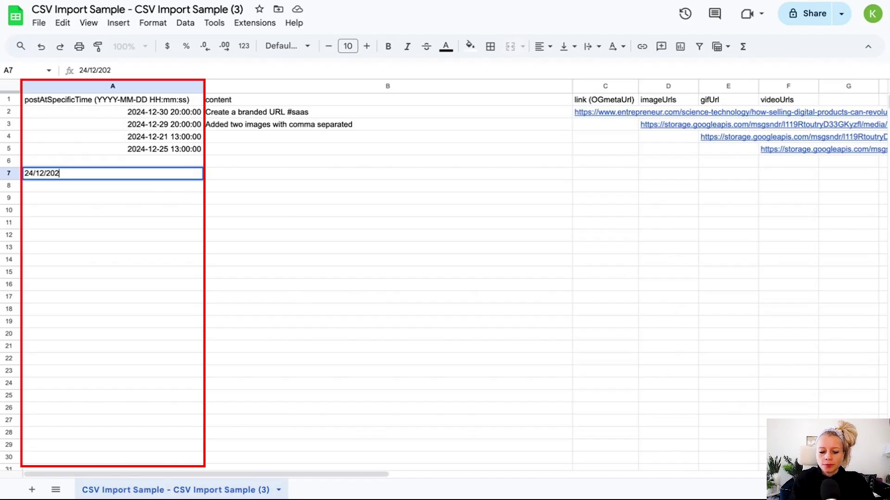
pyautogui.write('4')
pyautogui.press('Return')
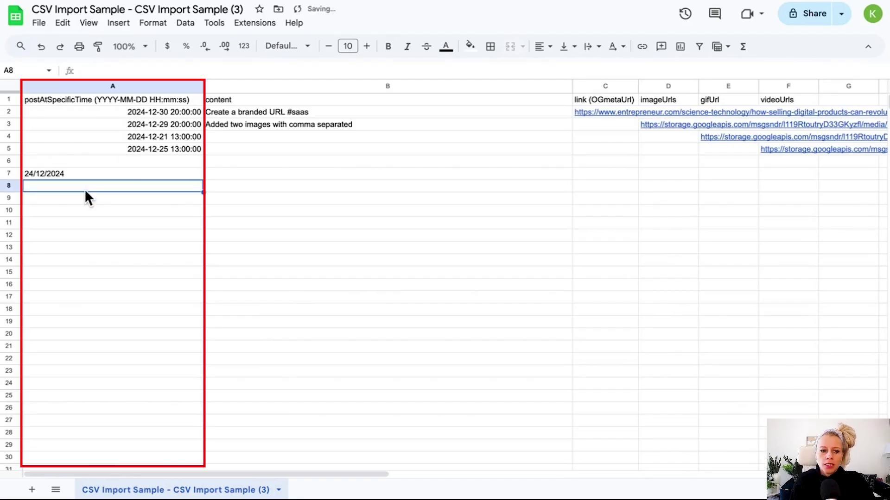
# Step: Compare the A7 test date with the sample post times in A2:A5, then clear A7
pyautogui.click(134, 177)
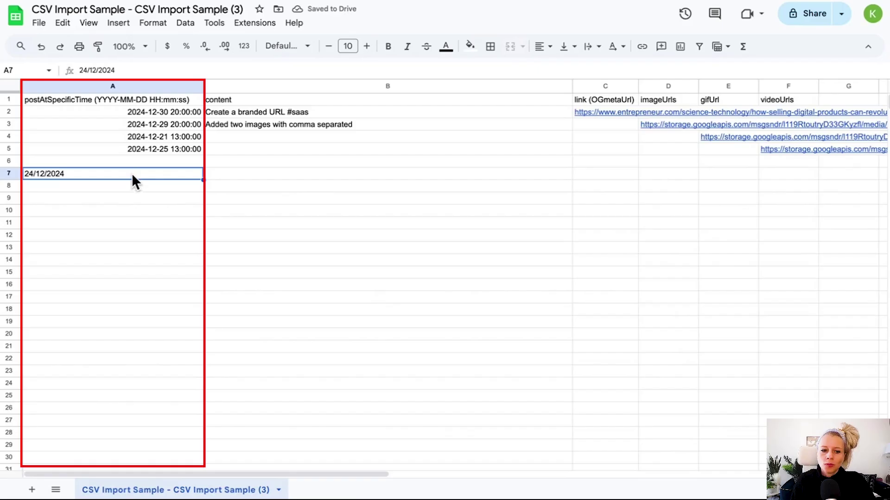
pyautogui.moveTo(146, 110); pyautogui.dragTo(154, 147)
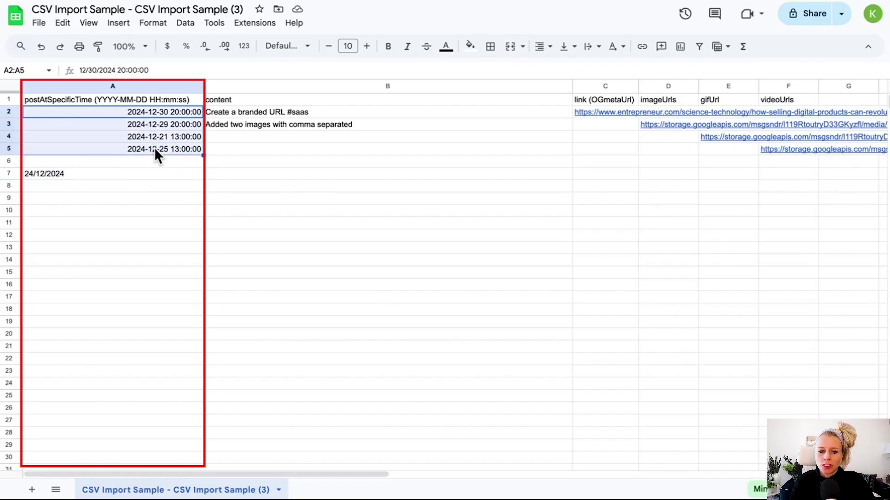
pyautogui.click(158, 173)
pyautogui.press('Delete')
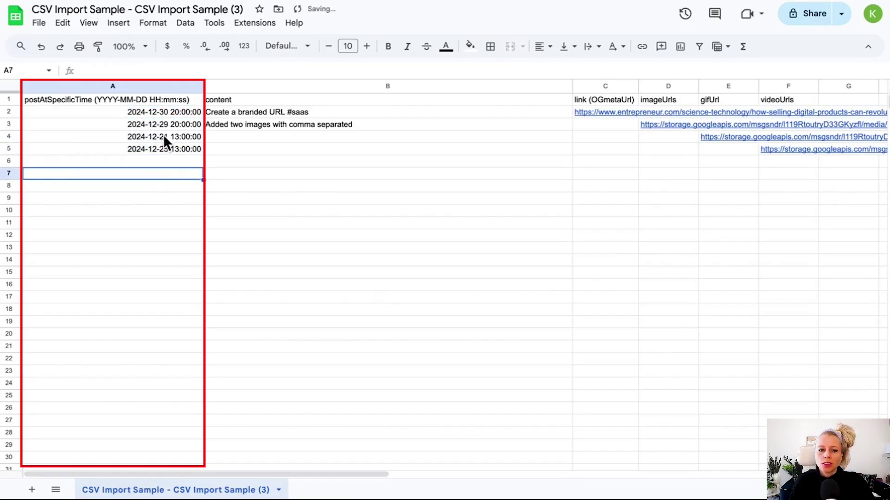
pyautogui.moveTo(149, 112); pyautogui.dragTo(171, 148)
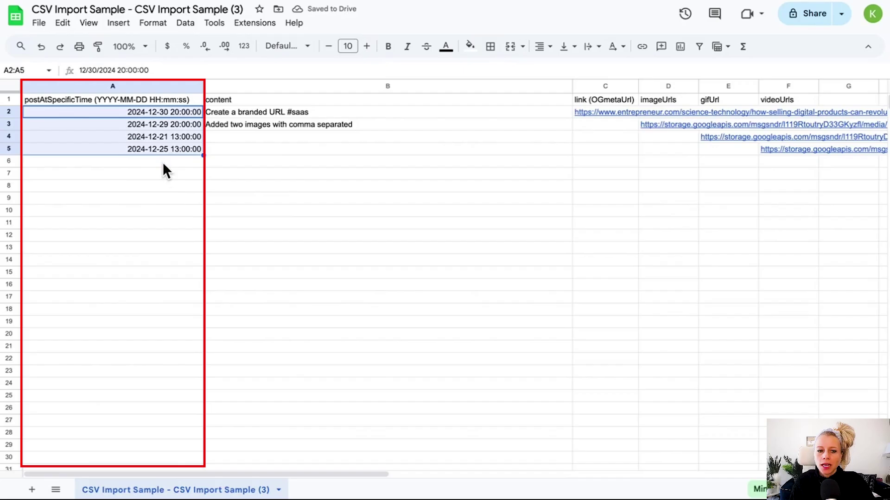
pyautogui.click(141, 163)
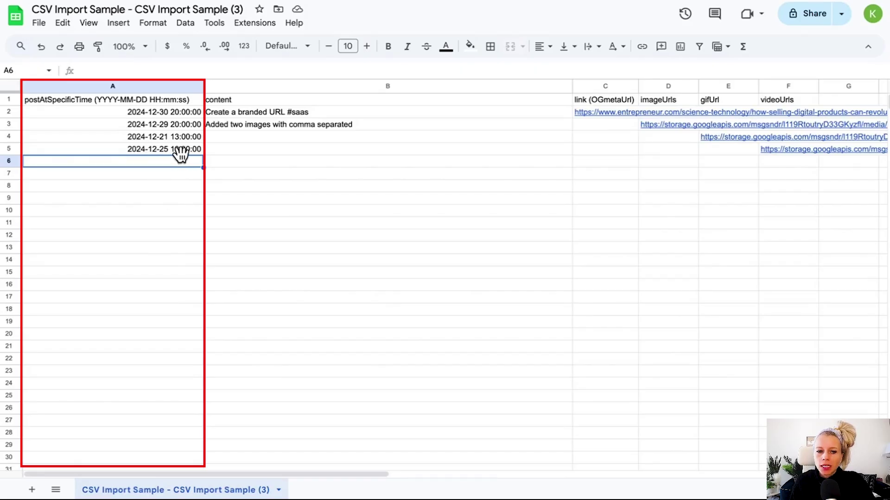
pyautogui.doubleClick(170, 149)
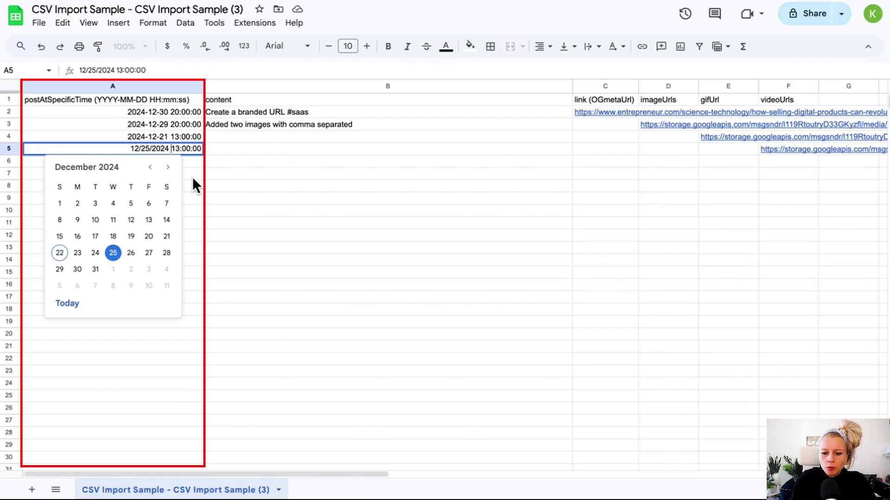
pyautogui.press('BackSpace')
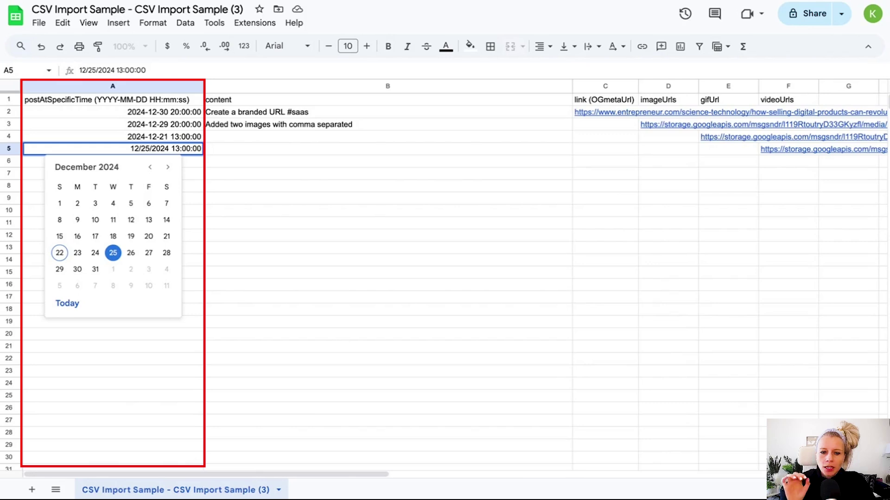
pyautogui.press('Return')
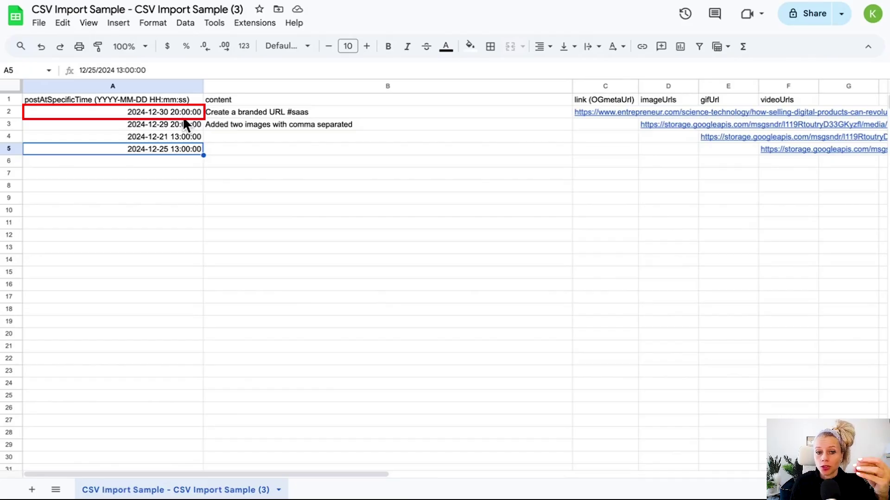
# Step: Bold the content header in B1 and paste the Facebook character-limit note into B7
pyautogui.click(184, 100)
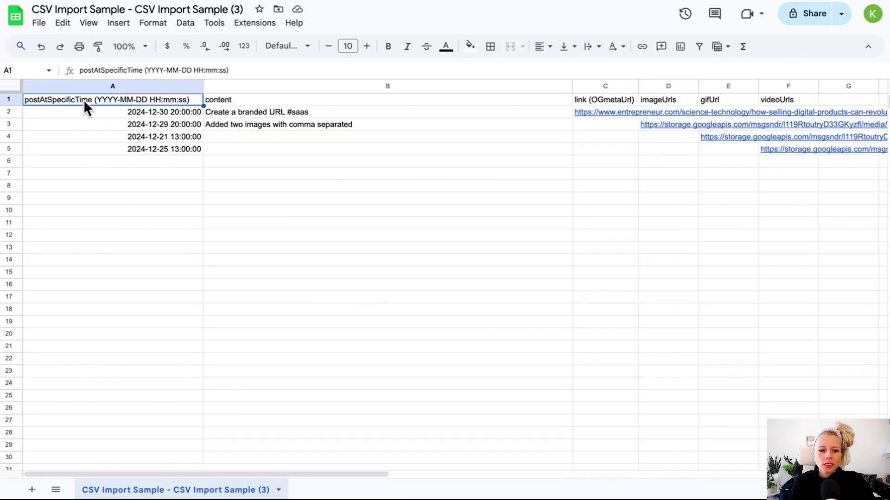
pyautogui.click(262, 100)
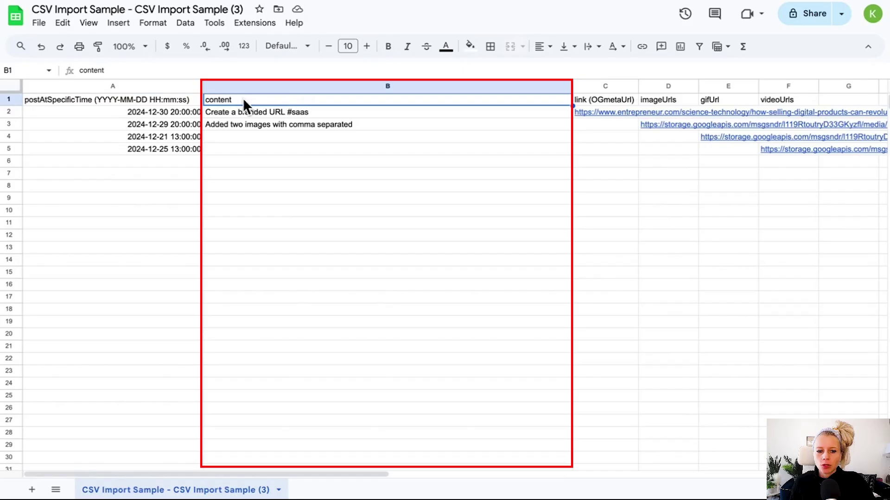
pyautogui.click(391, 48)
pyautogui.click(365, 114)
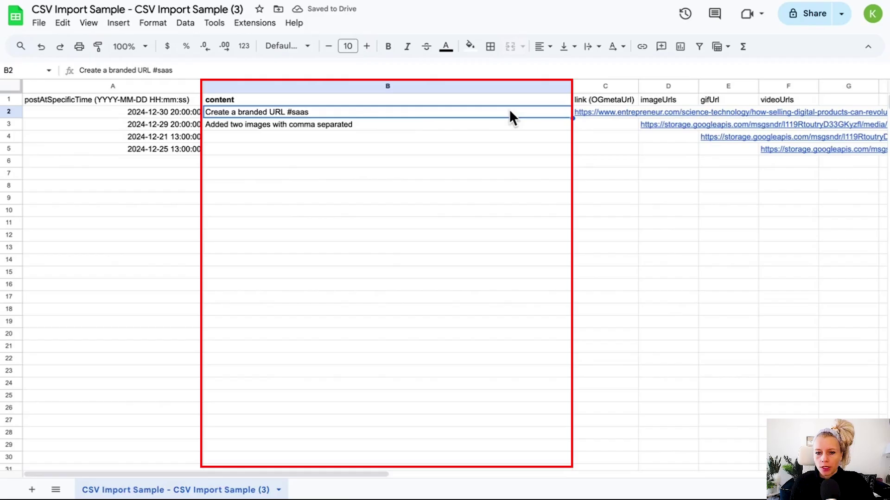
pyautogui.click(440, 173)
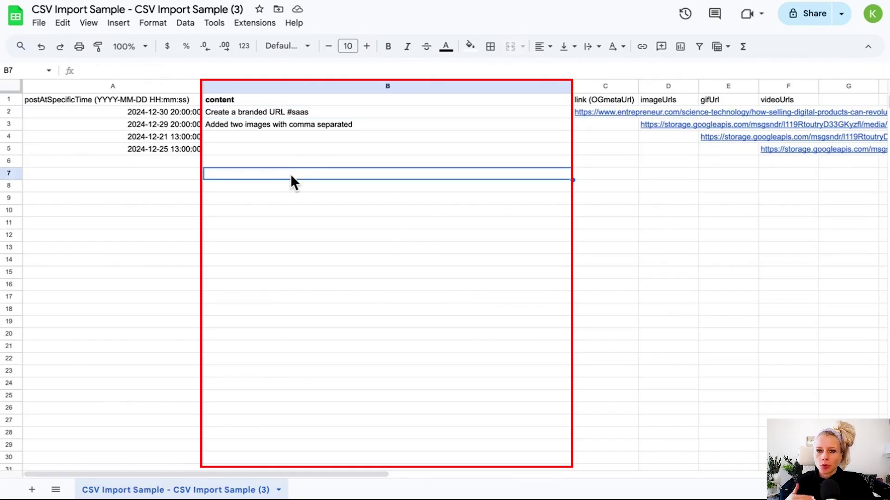
pyautogui.write('Facebook Page/Group - 62000 characters')
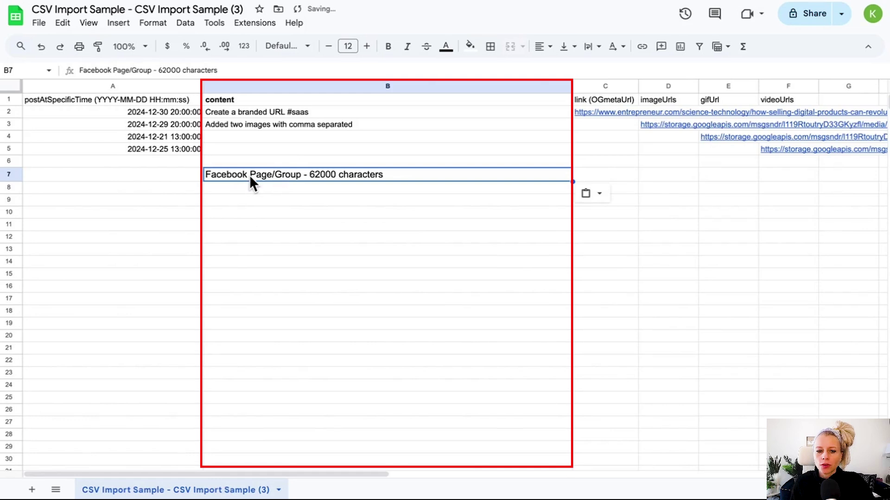
# Step: Remove '/Group' from B7, leaving 'Facebook Page - 62000 characters'
pyautogui.doubleClick(277, 174)
pyautogui.hotkey('shift', 'End')
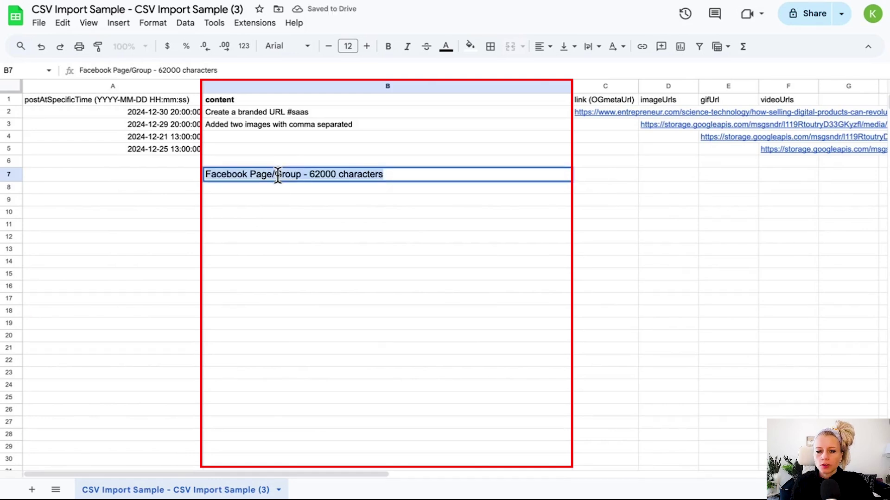
pyautogui.press('Left')
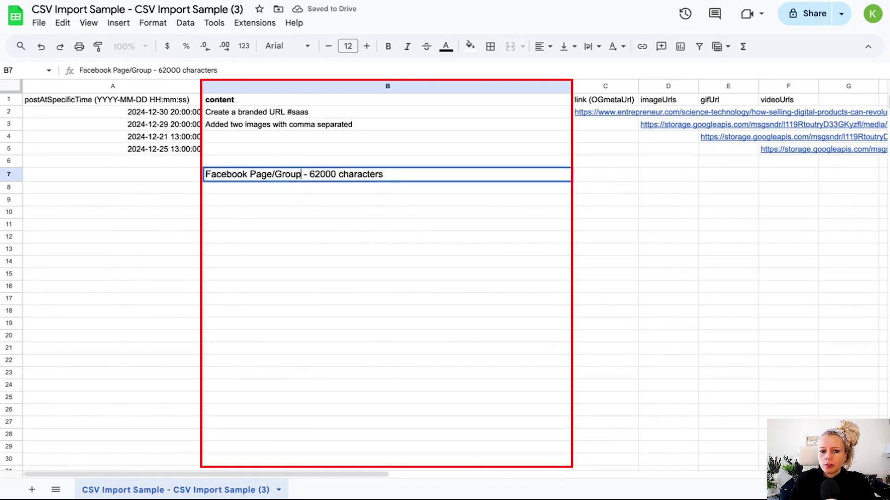
pyautogui.press('BackSpace')
pyautogui.press('BackSpace')
pyautogui.press('BackSpace')
pyautogui.press('BackSpace')
pyautogui.press('BackSpace')
pyautogui.press('BackSpace')
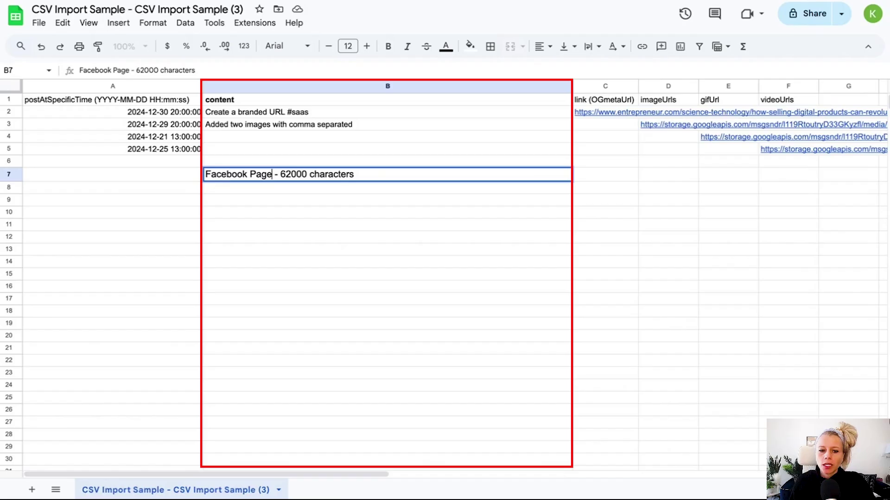
pyautogui.press('Return')
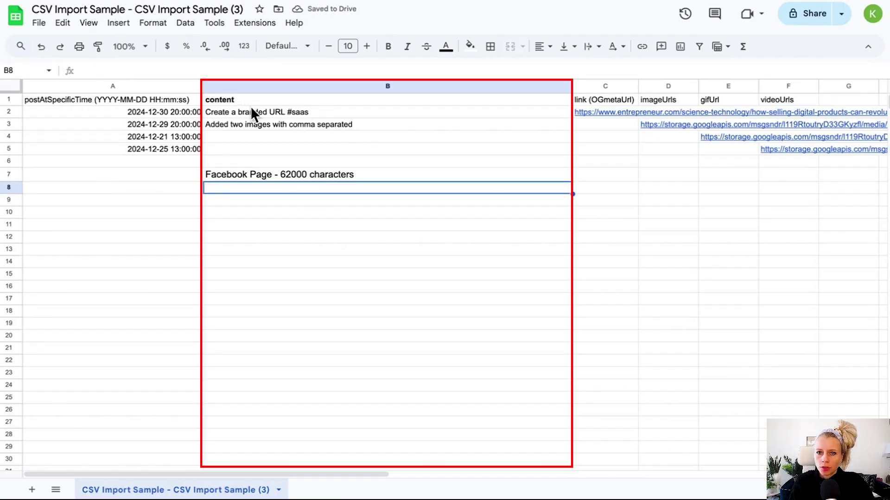
# Step: Paste the Business Instagram Account (2200) and LinkedIn Page and Profile (3000) limits into B8 and B9
pyautogui.write('Business Instagram Account - 2200 characters')
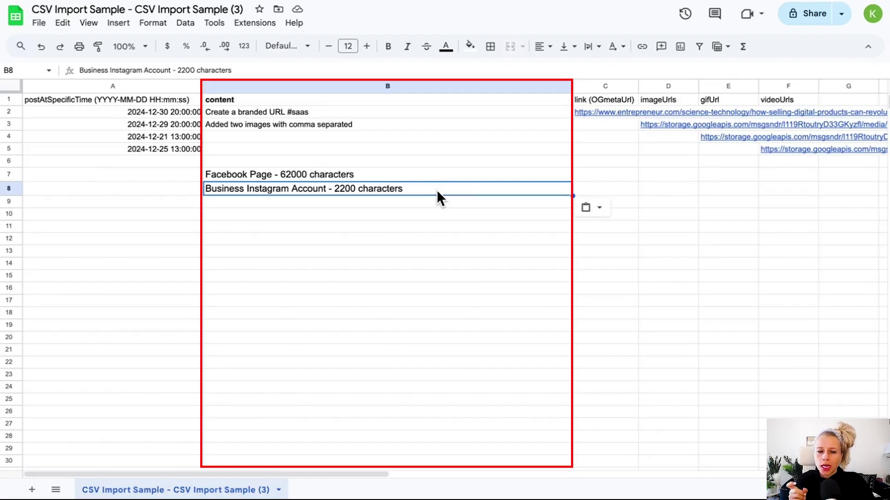
pyautogui.click(329, 203)
pyautogui.write('LinkedIn Page and Profile - 3000 characters')
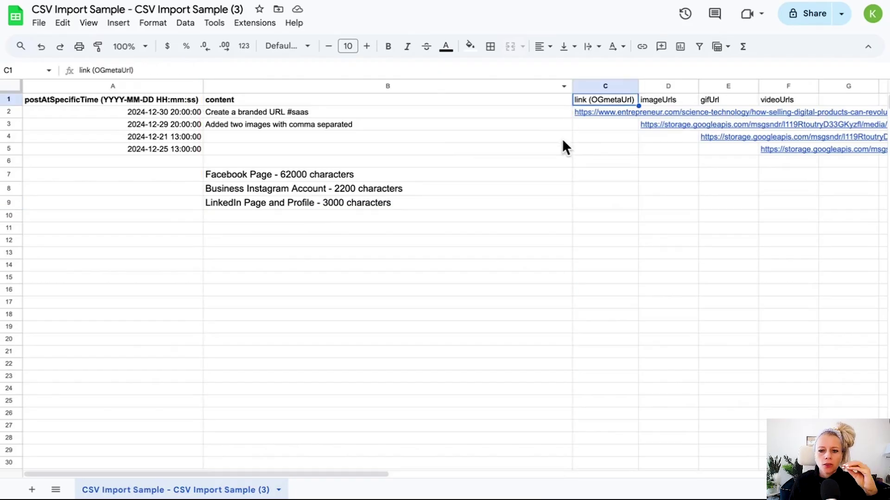
# Step: Narrow column B, widen column C, and bold the OGmetaUrl header
pyautogui.moveTo(573, 86); pyautogui.dragTo(418, 85)
pyautogui.moveTo(484, 86); pyautogui.dragTo(506, 86)
pyautogui.click(388, 47)
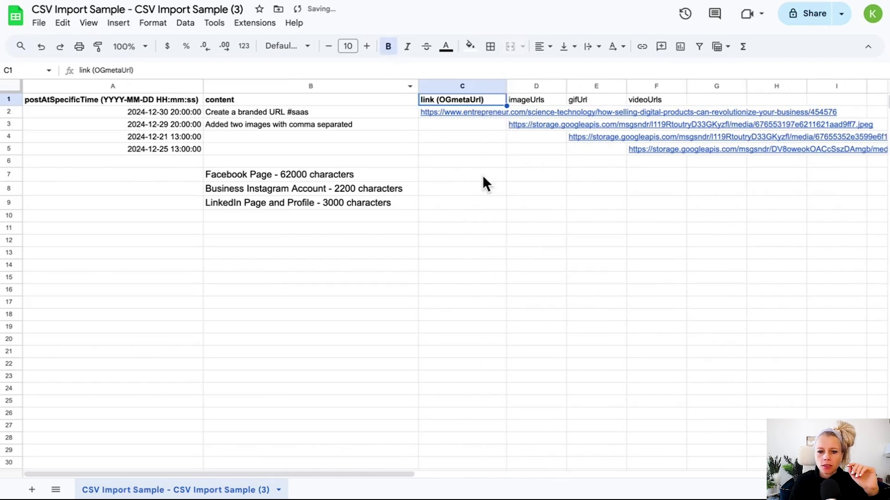
# Step: Dismiss the link preview, check the post text in B2, and open the article link in C2
pyautogui.moveTo(439, 115)
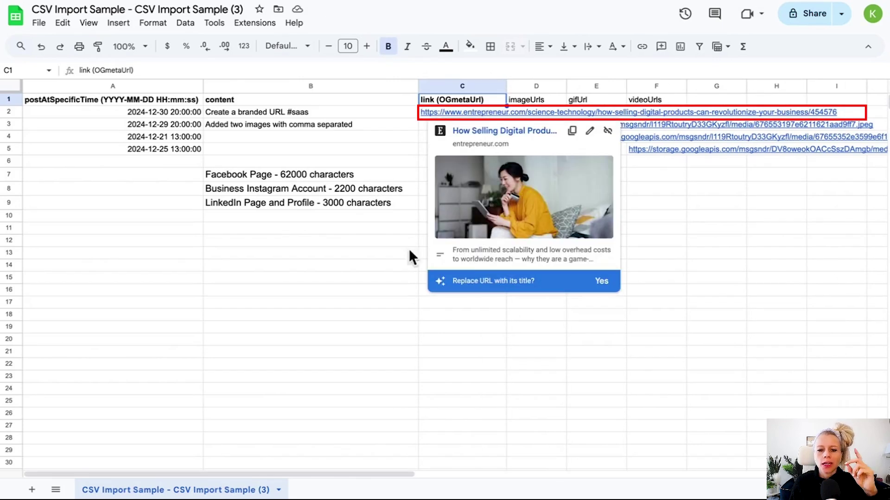
pyautogui.click(389, 277)
pyautogui.doubleClick(364, 111)
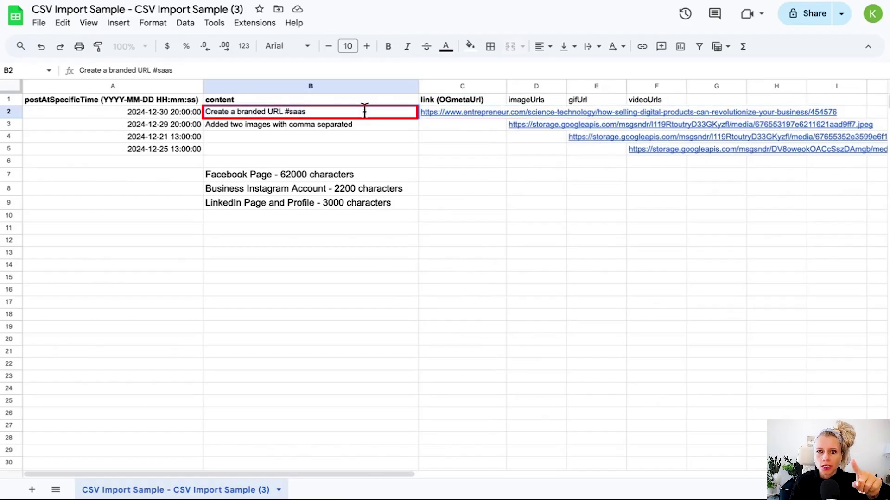
pyautogui.click(458, 112)
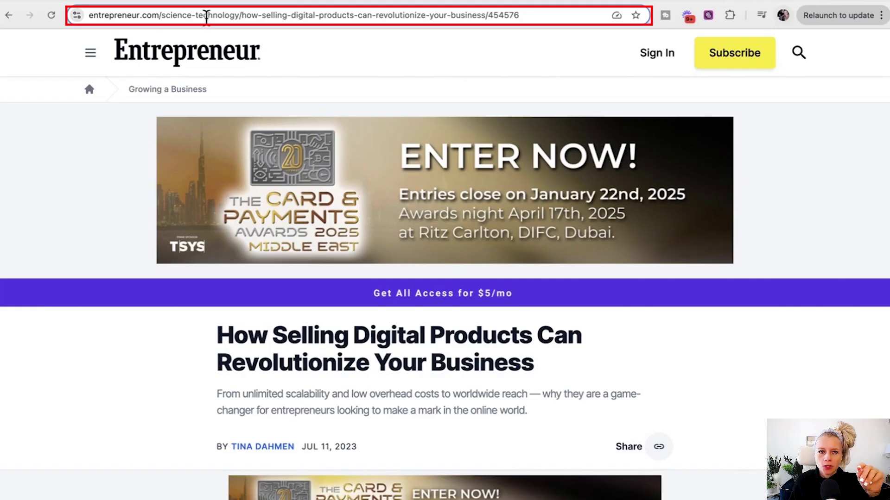
# Step: Select the Entrepreneur article's URL in the browser address bar
pyautogui.click(209, 15)
pyautogui.click(208, 15)
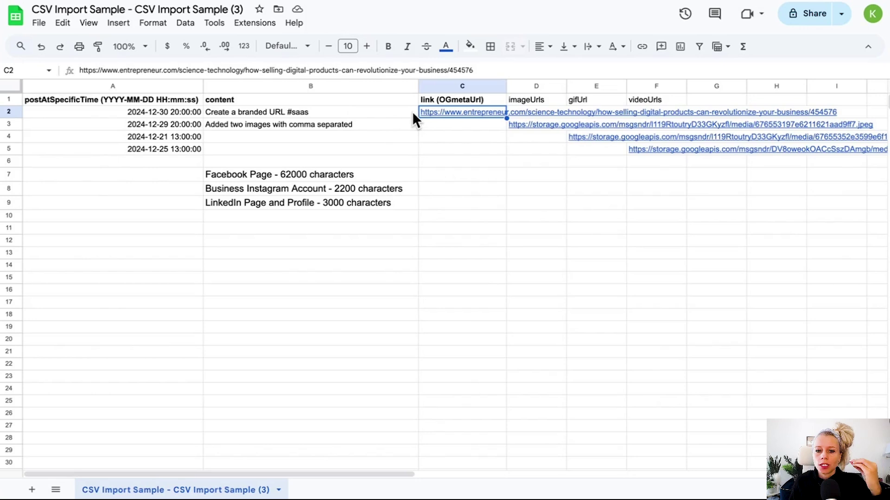
pyautogui.moveTo(424, 113)
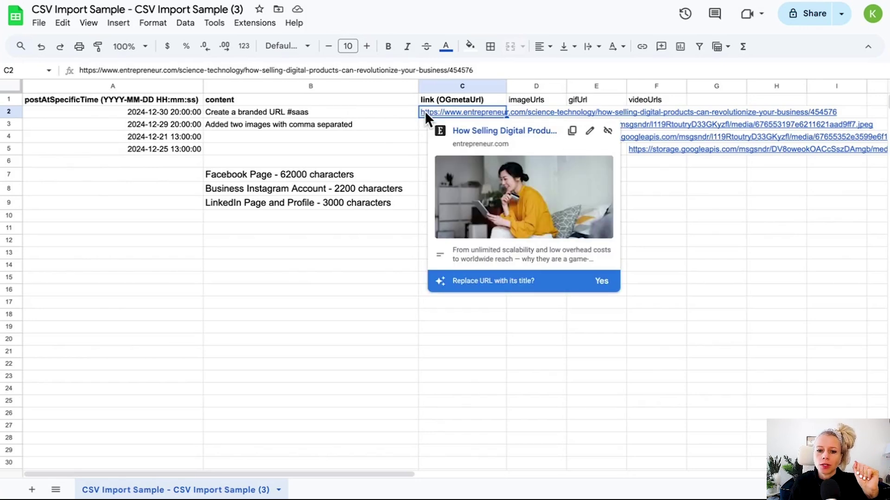
pyautogui.click(532, 99)
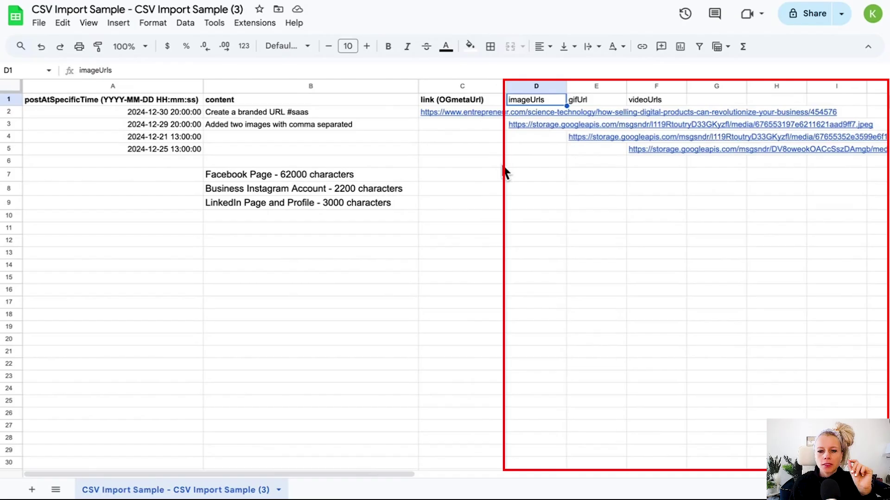
pyautogui.click(583, 99)
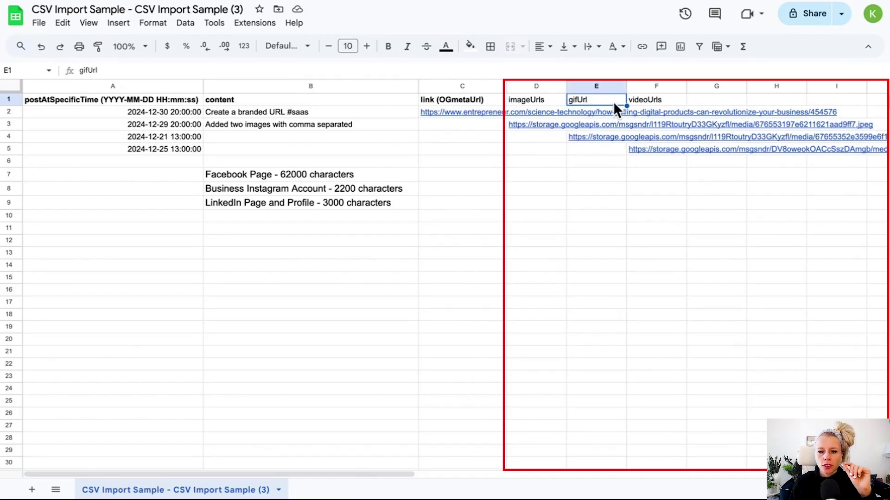
pyautogui.click(658, 103)
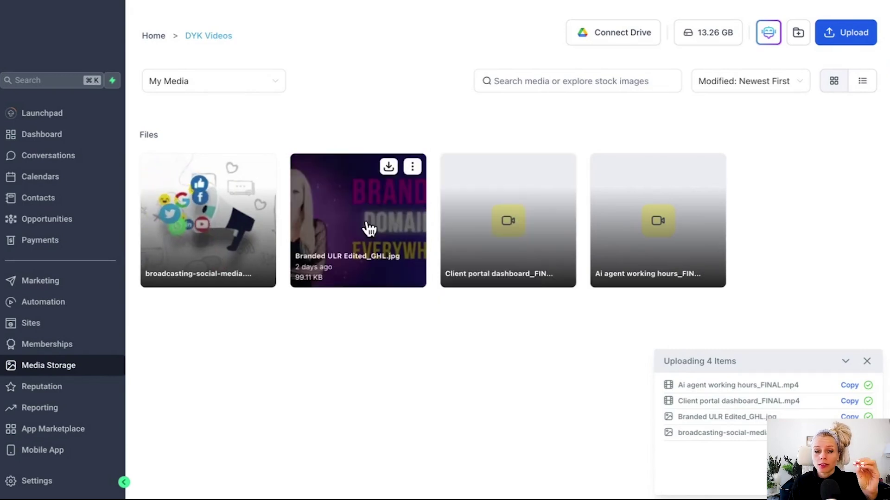
# Step: Copy the shareable link of broadcasting-social-media.gif via Get Link on its thumbnail menu
pyautogui.click(262, 166)
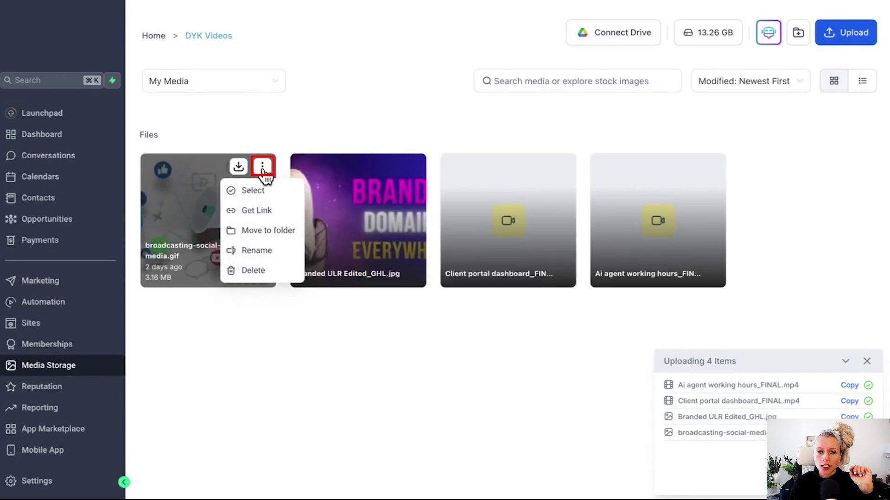
pyautogui.click(250, 212)
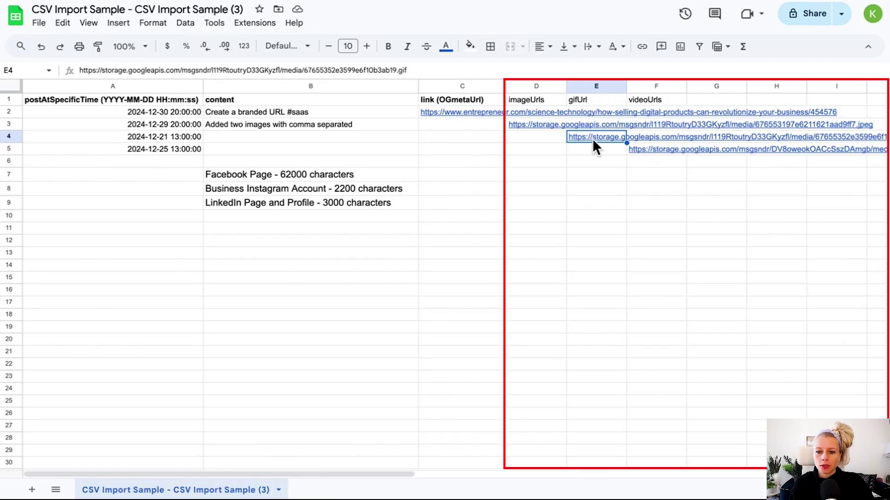
pyautogui.moveTo(580, 138)
pyautogui.click(642, 87)
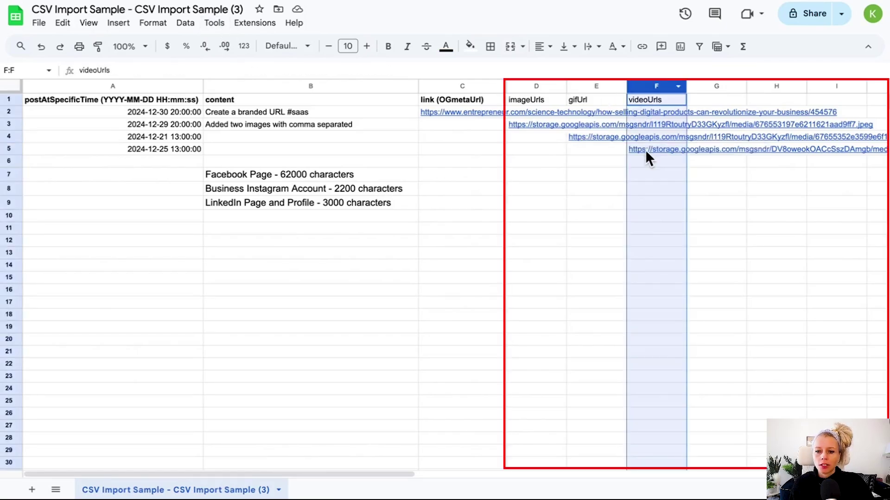
pyautogui.click(645, 151)
pyautogui.click(536, 86)
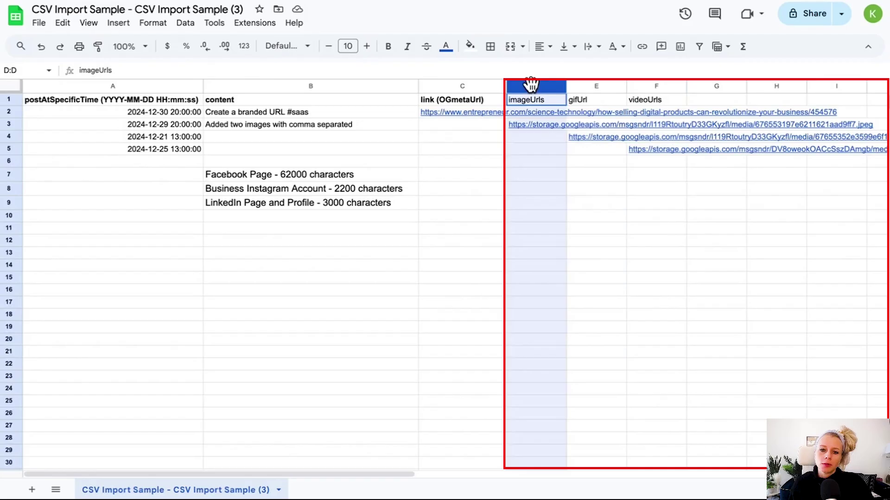
pyautogui.click(524, 126)
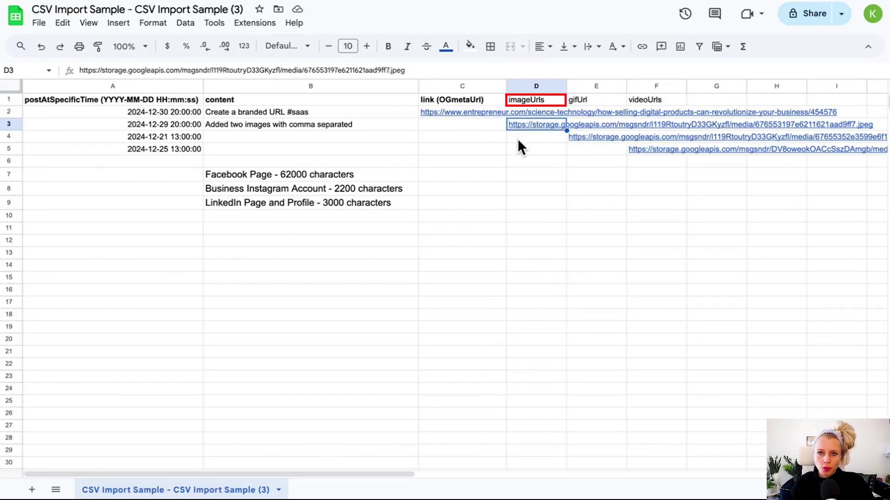
pyautogui.click(536, 100)
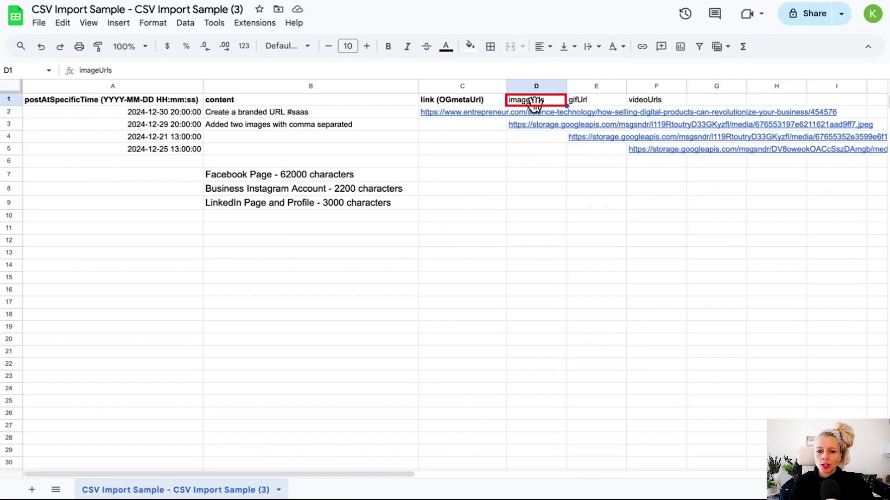
pyautogui.click(524, 112)
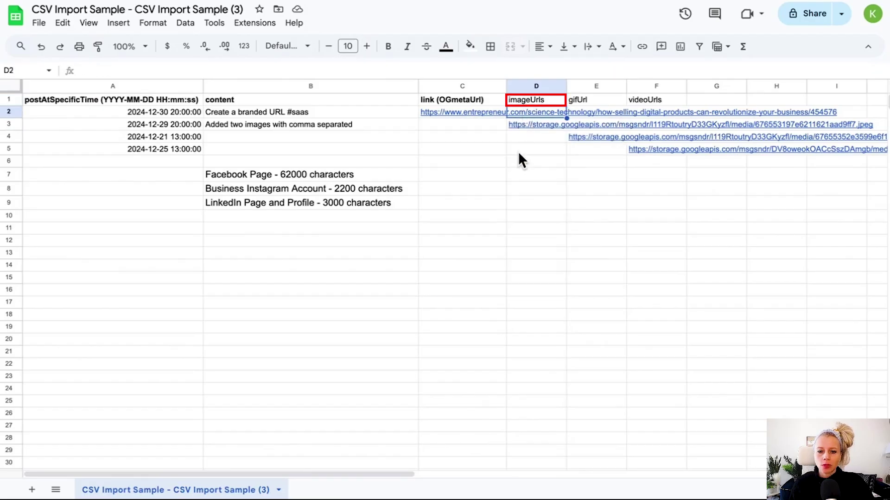
pyautogui.click(518, 152)
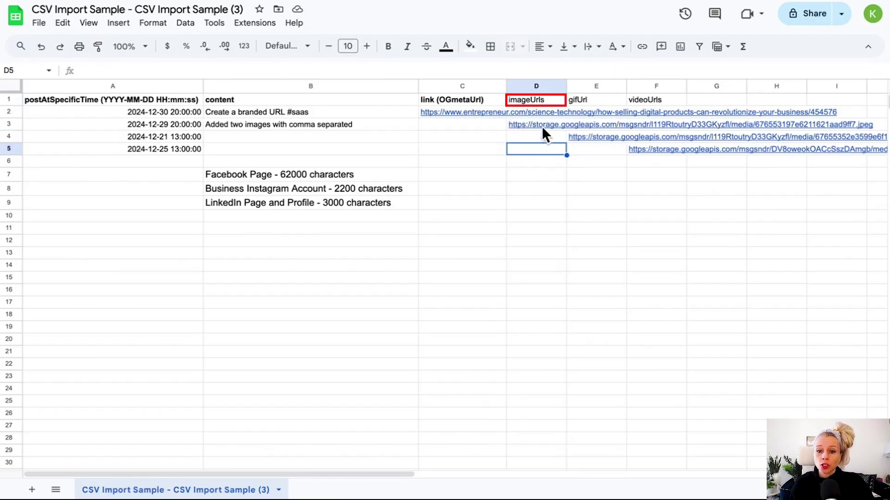
pyautogui.click(521, 124)
pyautogui.doubleClick(522, 124)
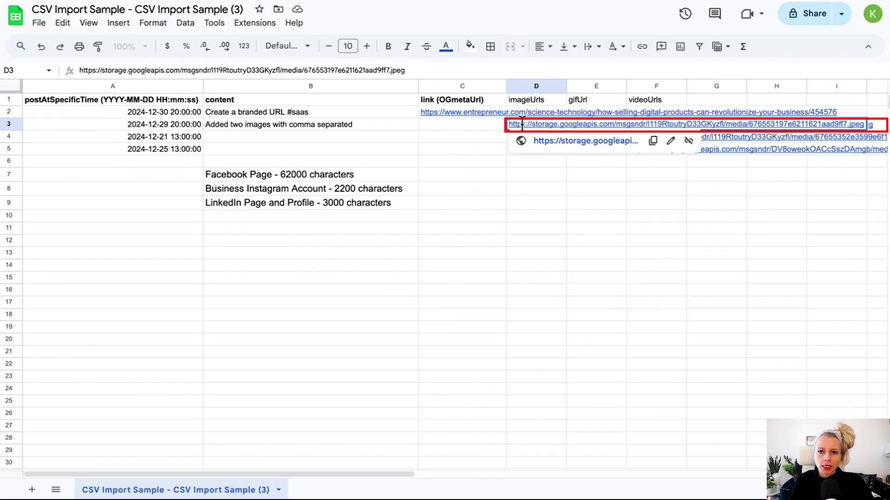
pyautogui.press('Escape')
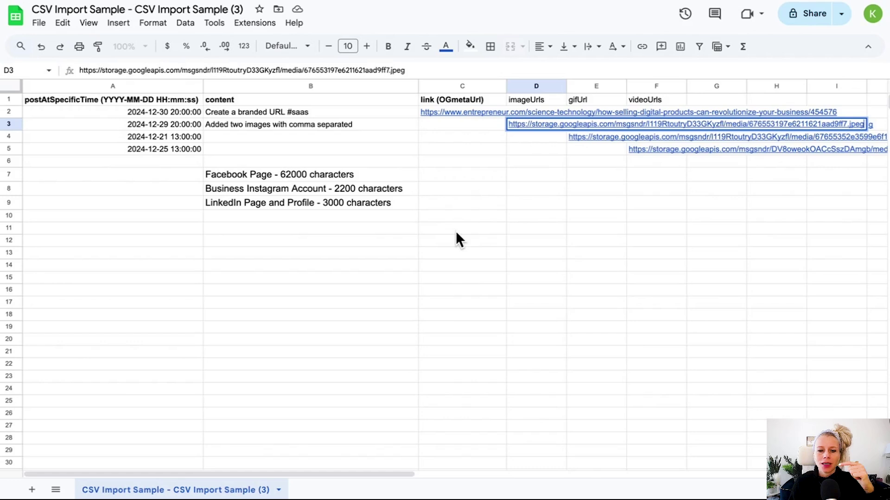
pyautogui.click(597, 99)
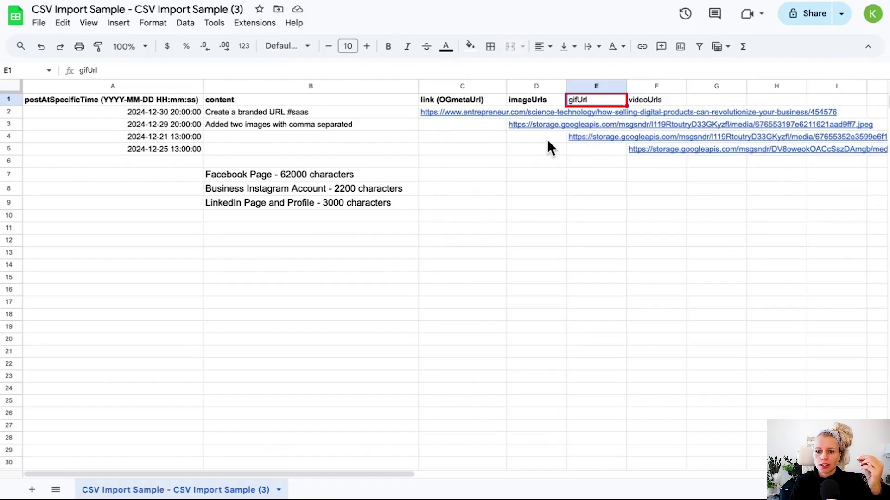
# Step: Check the GIF URL in E4 and the videoUrls column before downloading from the File menu
pyautogui.moveTo(654, 138)
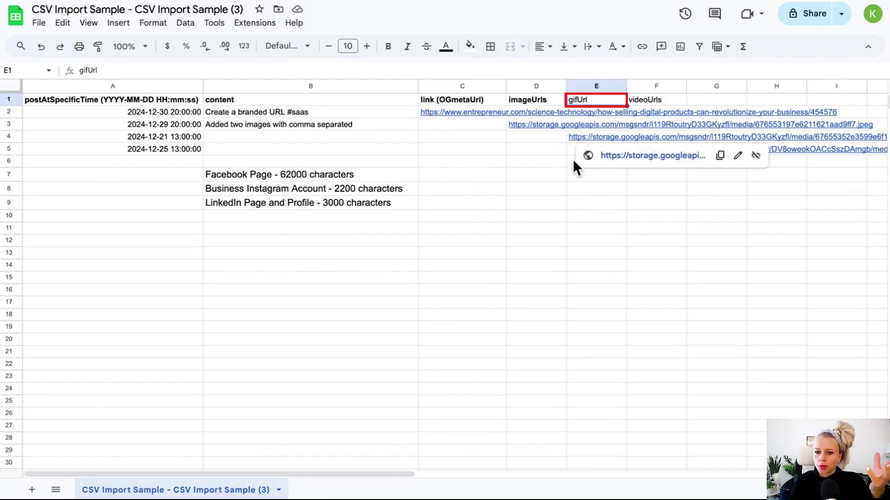
pyautogui.click(575, 139)
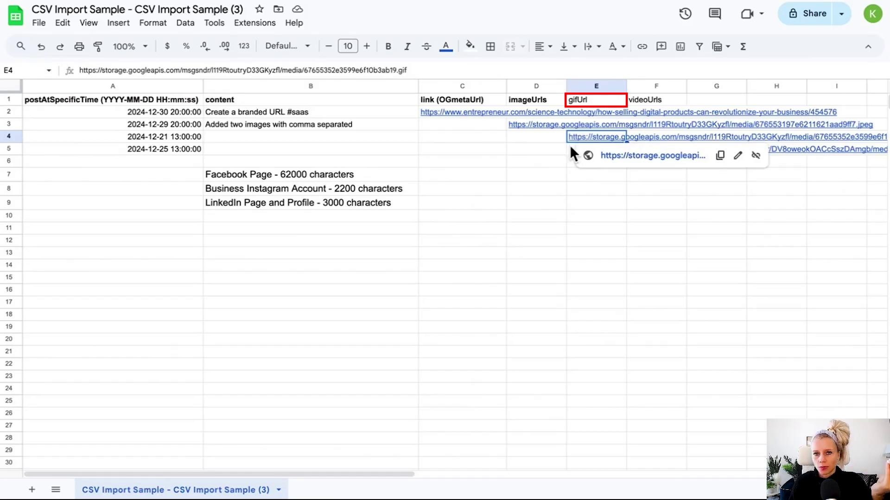
pyautogui.click(656, 99)
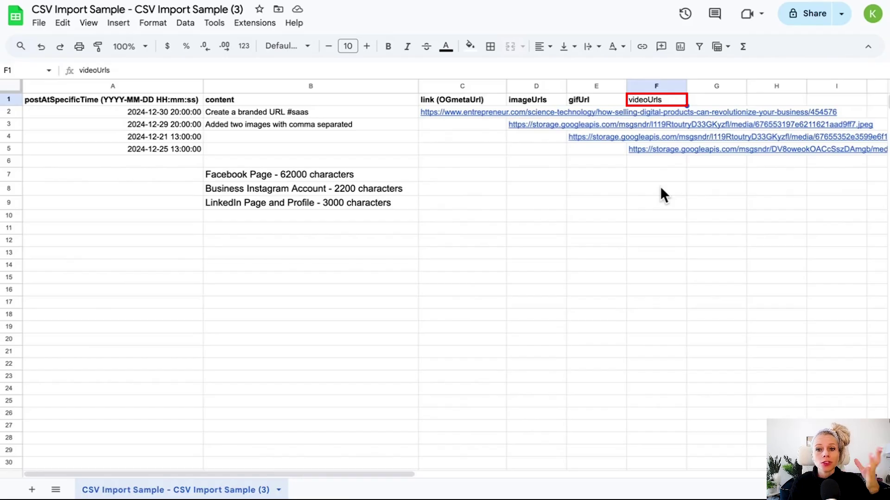
pyautogui.moveTo(634, 152)
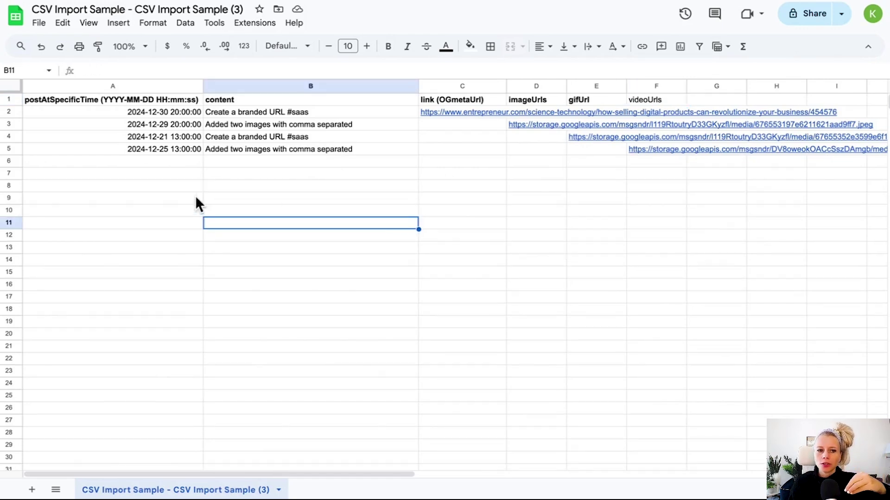
pyautogui.click(38, 22)
# Step: Download the sheet as CSV and drop it into the Upload CSV File area
pyautogui.moveTo(157, 168)
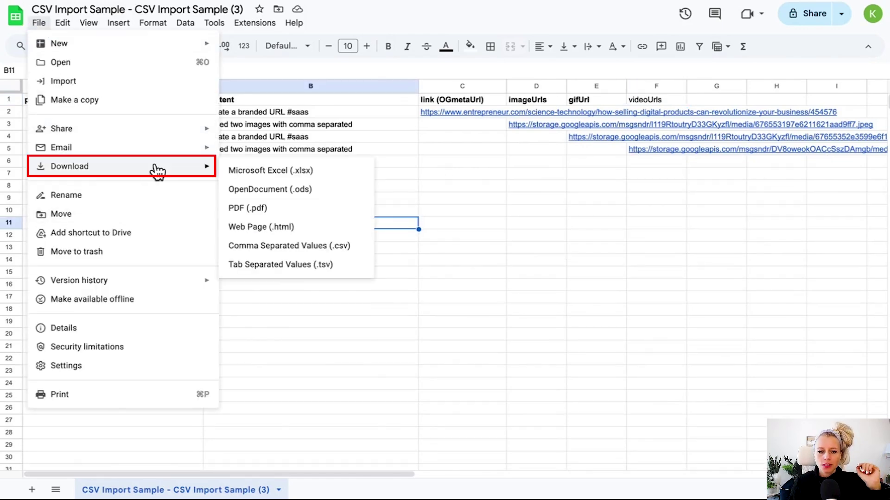
pyautogui.click(301, 249)
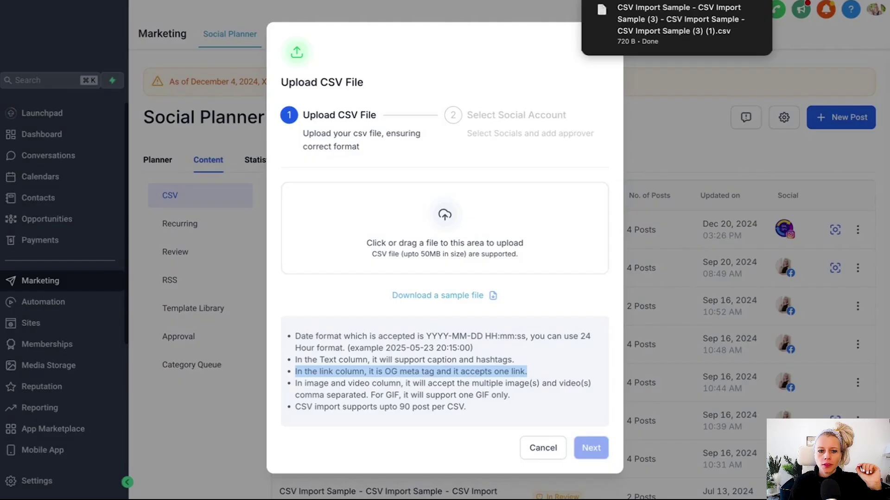
pyautogui.click(767, 2)
pyautogui.moveTo(676, 44); pyautogui.dragTo(439, 249)
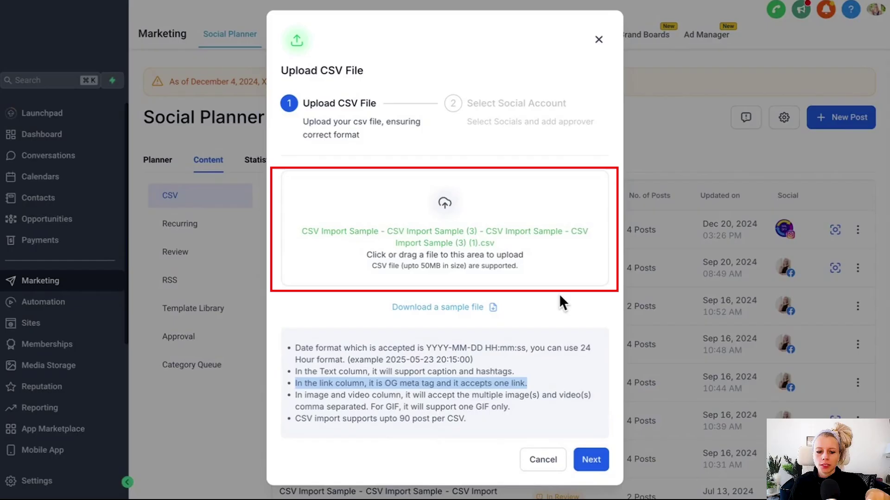
# Step: Review the CSV format instructions, including the 90 posts per CSV limit
pyautogui.click(349, 378)
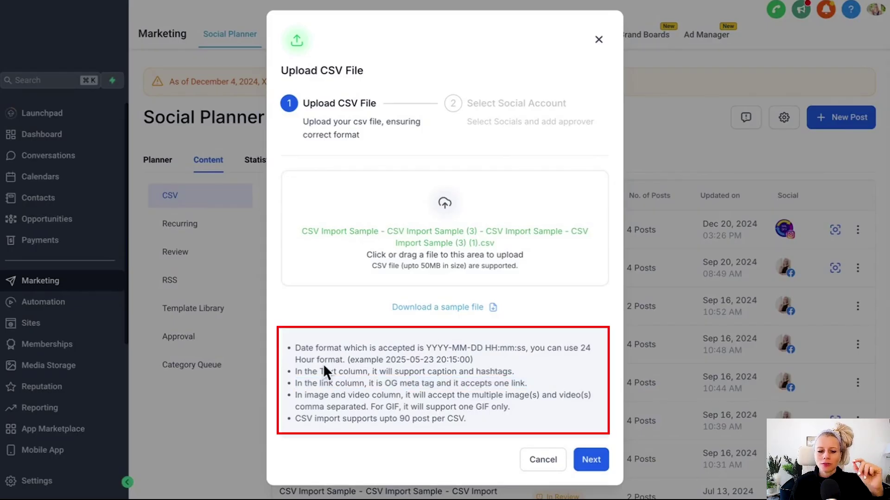
pyautogui.moveTo(299, 351); pyautogui.dragTo(401, 413)
pyautogui.tripleClick(402, 418)
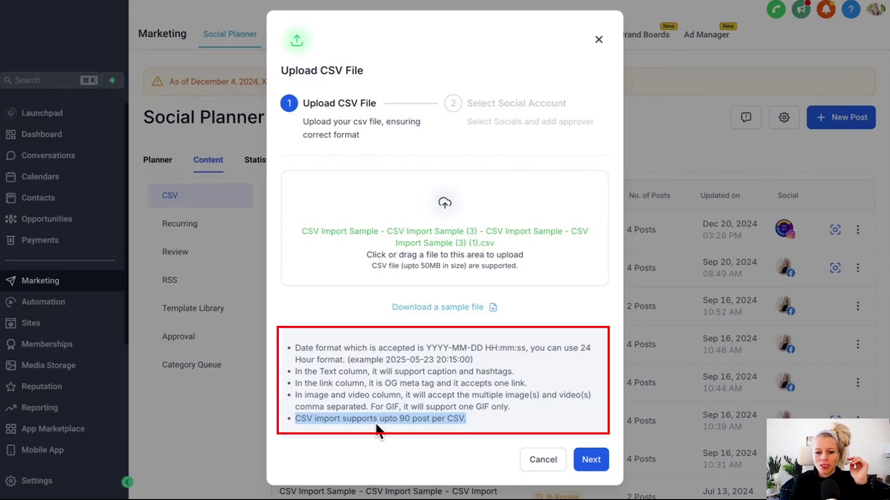
# Step: Select the Facebook account as the social account and create the CSV import
pyautogui.click(591, 460)
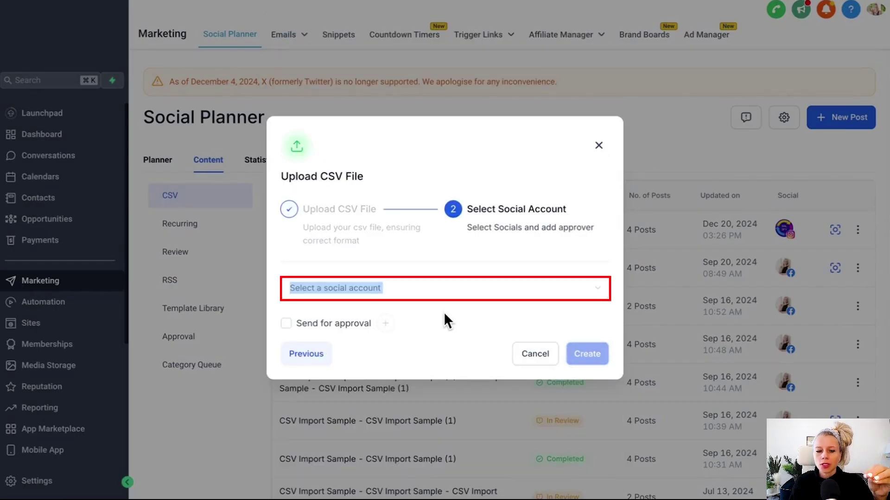
pyautogui.click(600, 292)
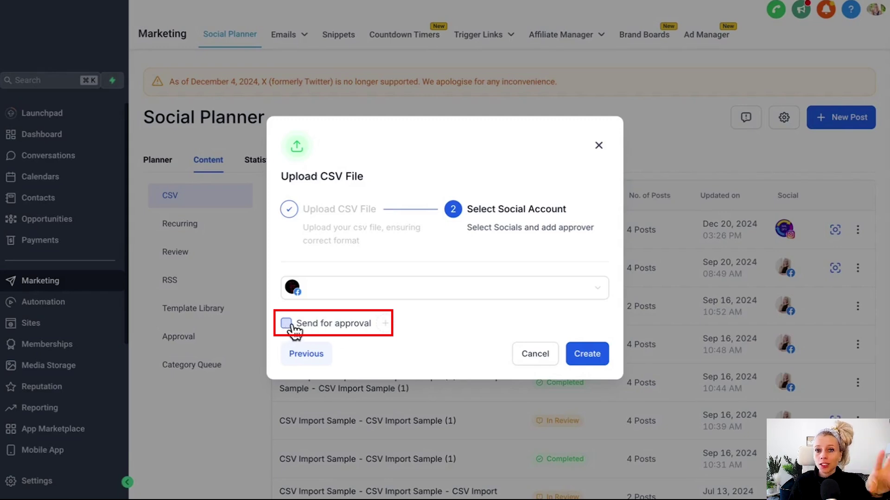
pyautogui.click(586, 354)
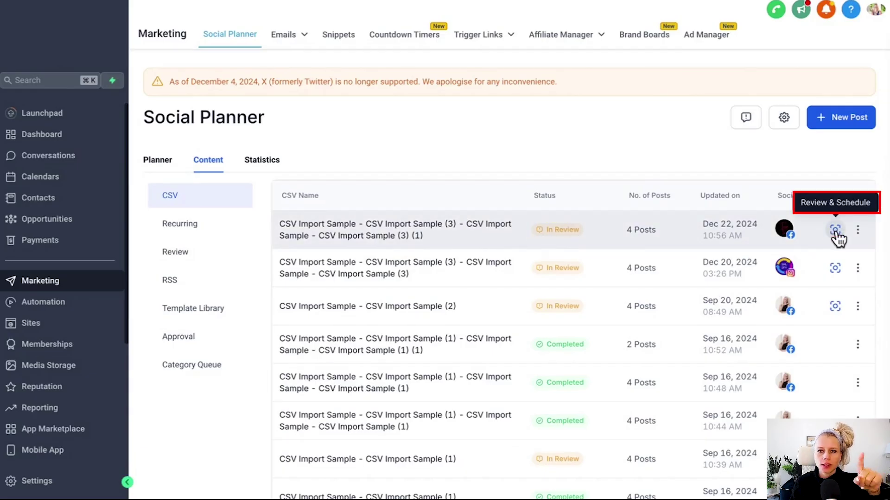
# Step: Open the newest CSV import's review and inspect the Dec 21st 2024 past-date error
pyautogui.click(835, 230)
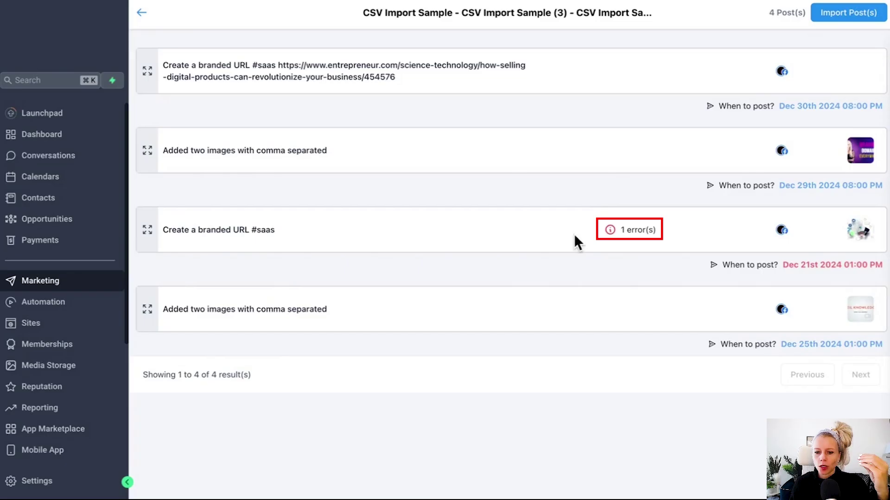
pyautogui.moveTo(610, 232)
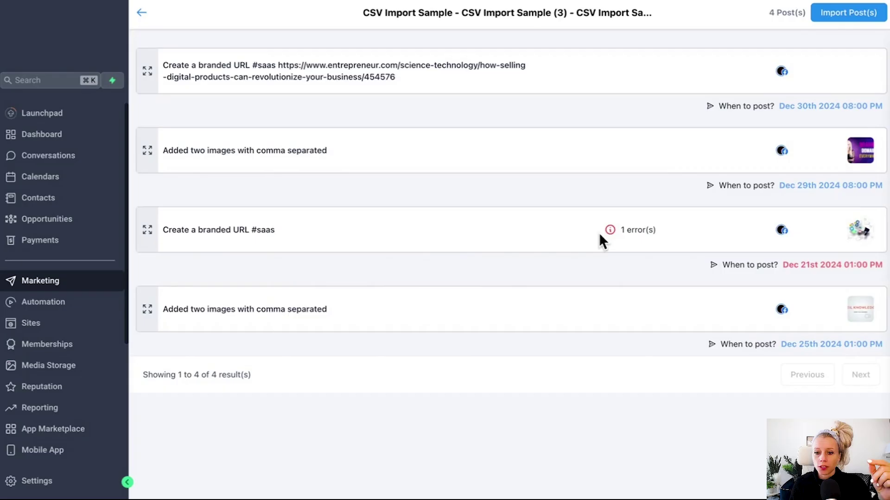
# Step: Delete the past-dated Dec 21 post, leaving the Dec 30, 29 and 25 posts for import
pyautogui.click(147, 231)
pyautogui.scroll(-2, 391, 253)
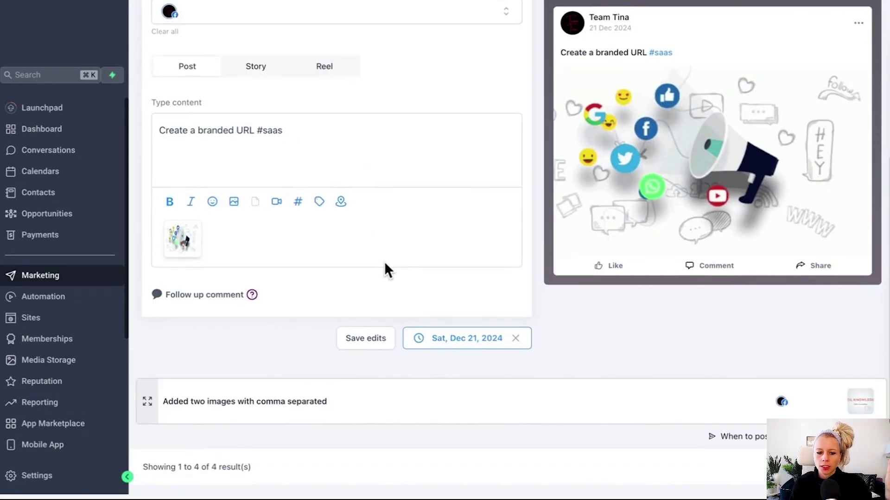
pyautogui.click(515, 338)
pyautogui.click(516, 338)
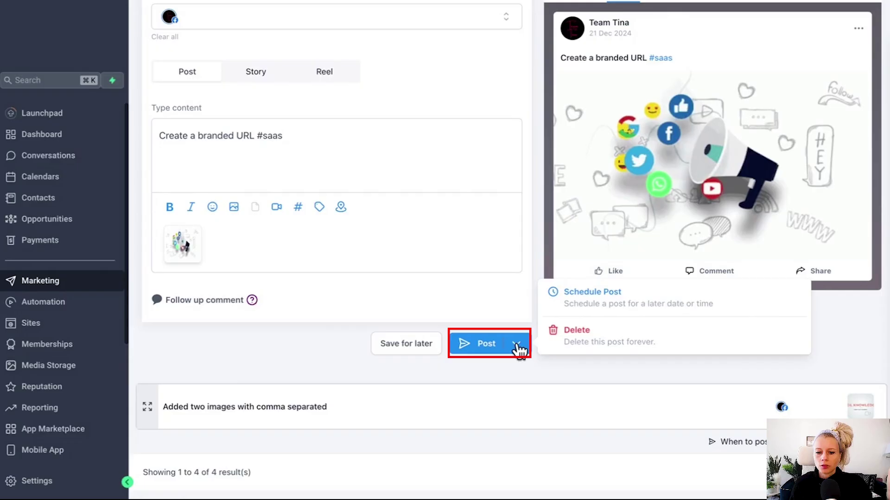
pyautogui.click(592, 334)
pyautogui.click(625, 278)
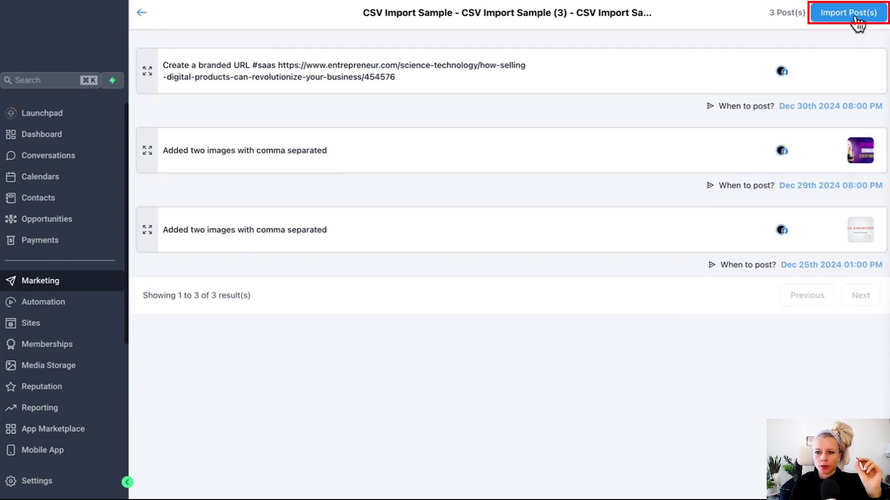
# Step: Import the three reviewed posts (Dec 30, 29 and 25, 2024) into the social calendar
pyautogui.click(841, 16)
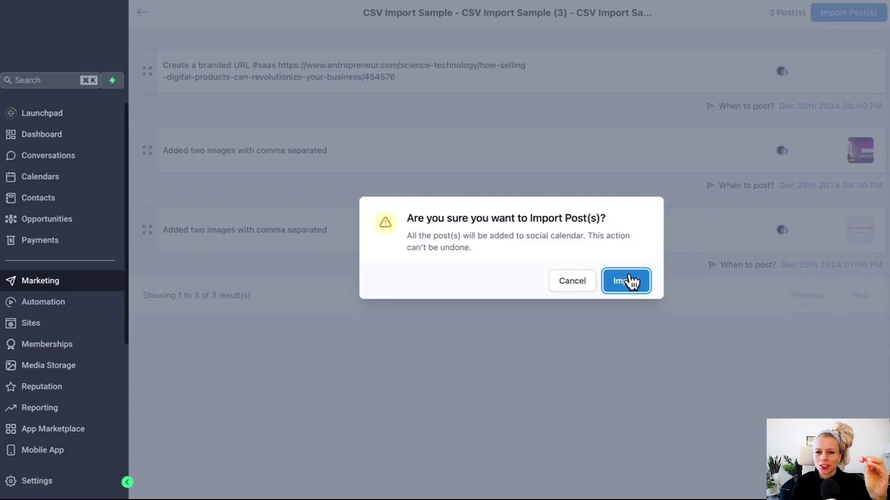
pyautogui.click(626, 281)
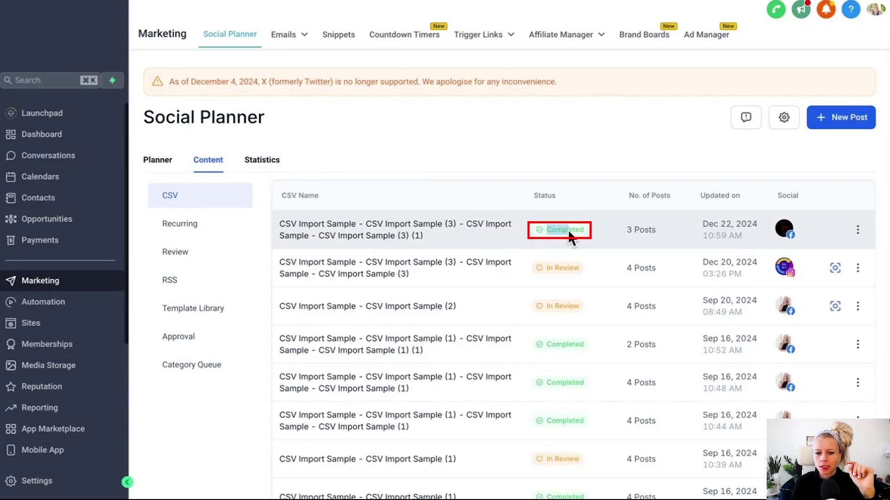
# Step: Confirm the import shows Completed, then view the Planner list showing the posts as CSV Upload
pyautogui.moveTo(568, 232); pyautogui.dragTo(578, 232)
pyautogui.click(163, 166)
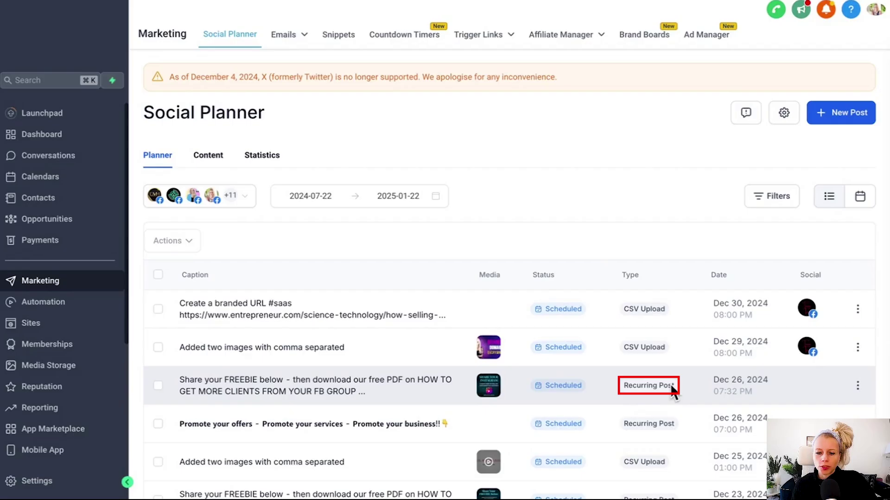
pyautogui.scroll(1, 372, 238)
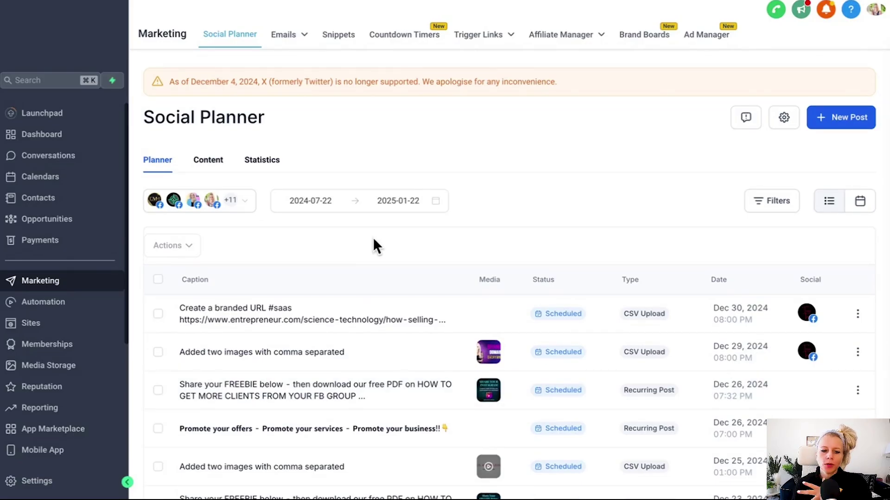